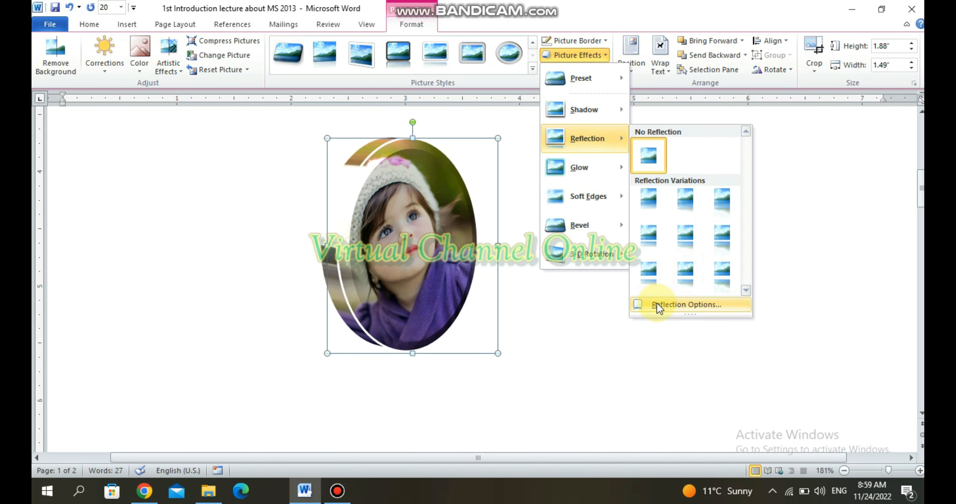
# Set the picture's reflection to 0% transparency and 0% size in the reflection options.
pyautogui.click(687, 306)
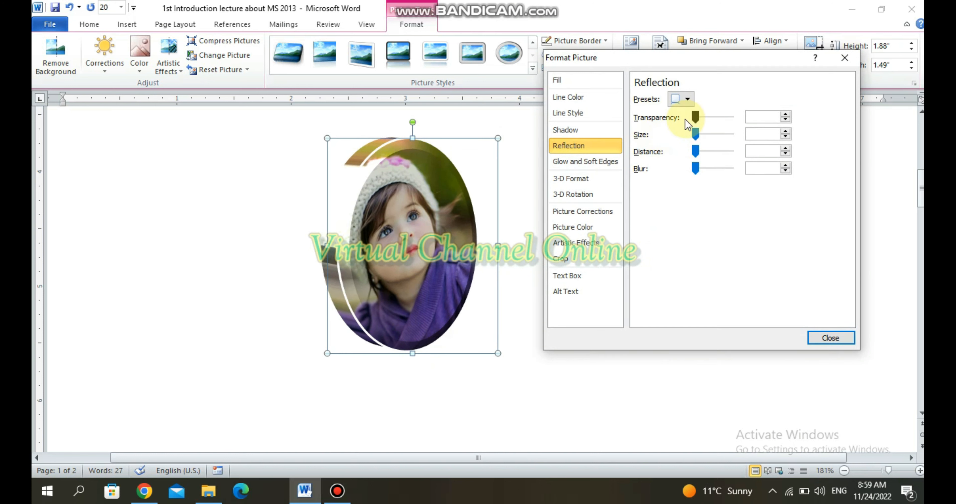
pyautogui.moveTo(701, 115)
pyautogui.mouseDown()
pyautogui.moveTo(711, 118)
pyautogui.moveTo(685, 115)
pyautogui.mouseUp()
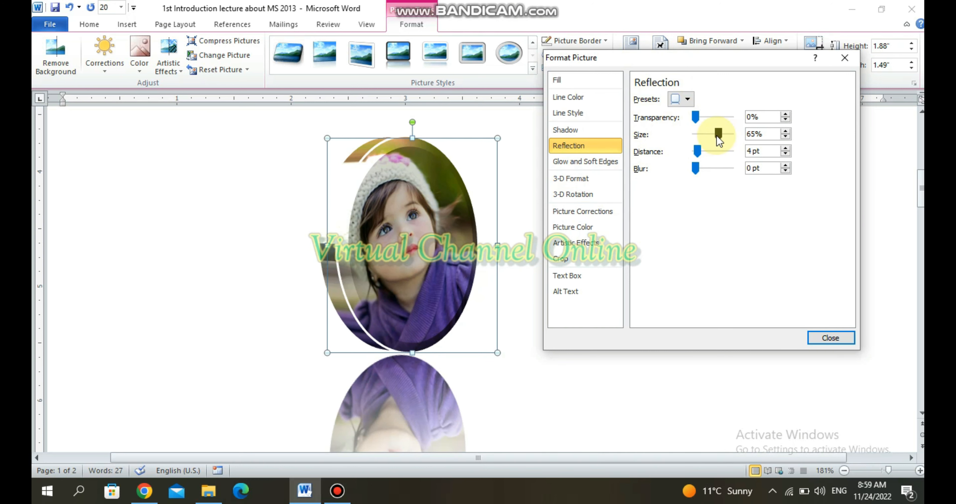
pyautogui.moveTo(718, 137); pyautogui.dragTo(694, 135)
pyautogui.click(826, 339)
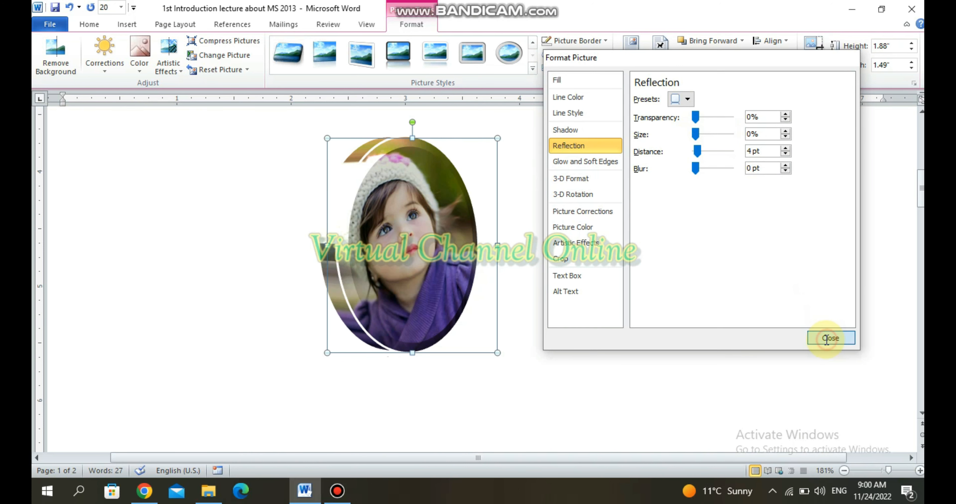
# Apply the largest gold glow variation to the picture.
pyautogui.click(586, 55)
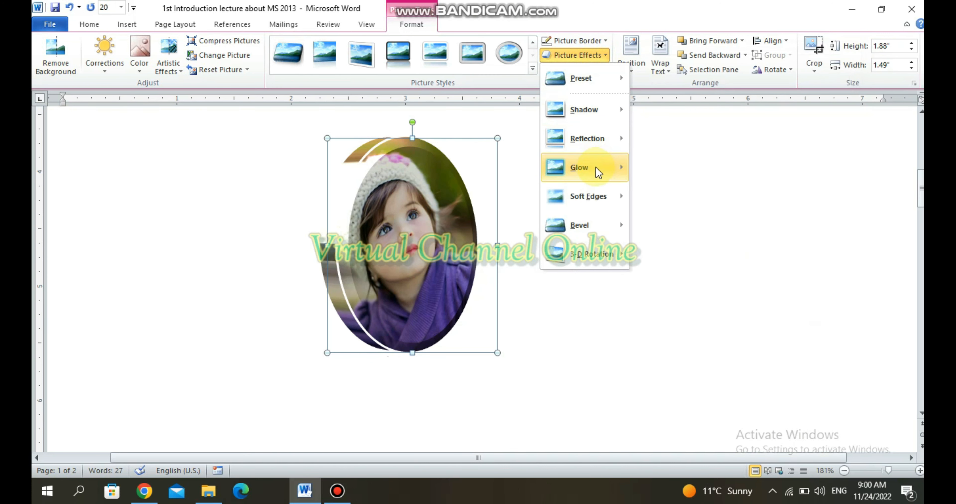
pyautogui.moveTo(597, 173)
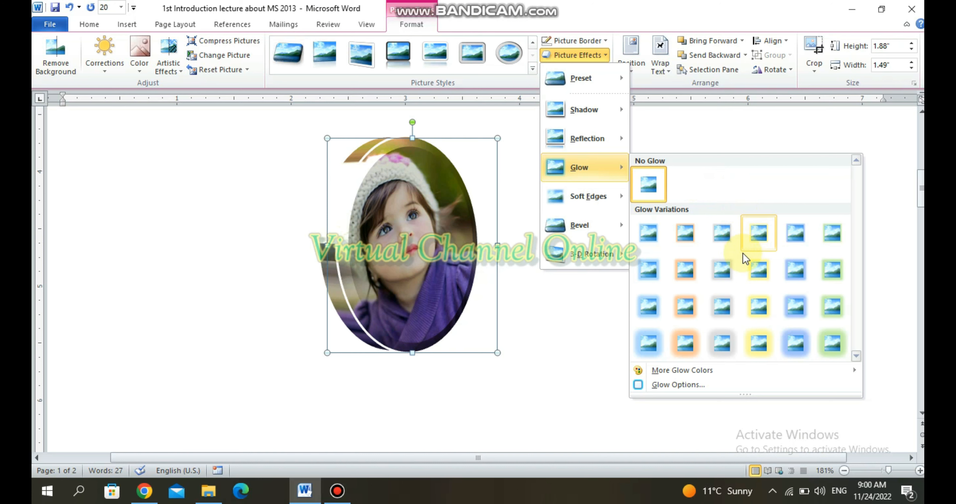
pyautogui.click(759, 343)
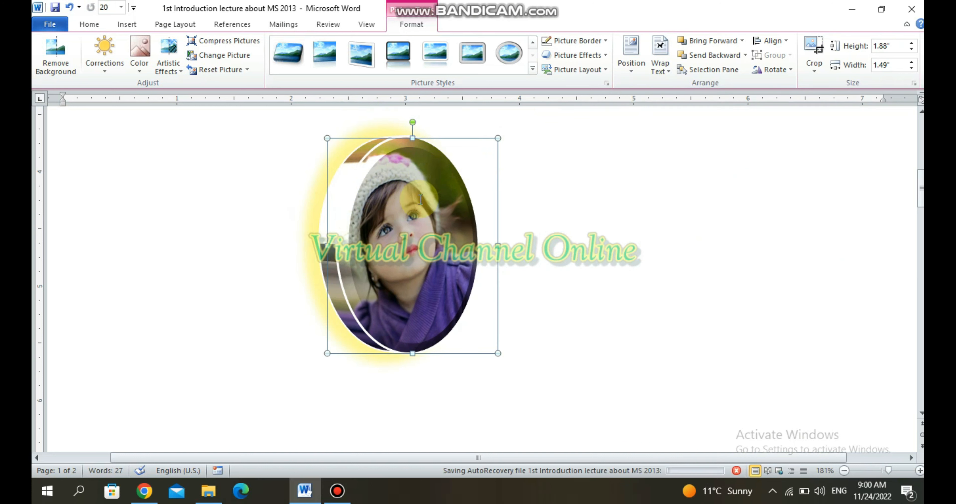
# Preview other glow colors and apply the 11 pt gold glow variation to the picture.
pyautogui.click(605, 56)
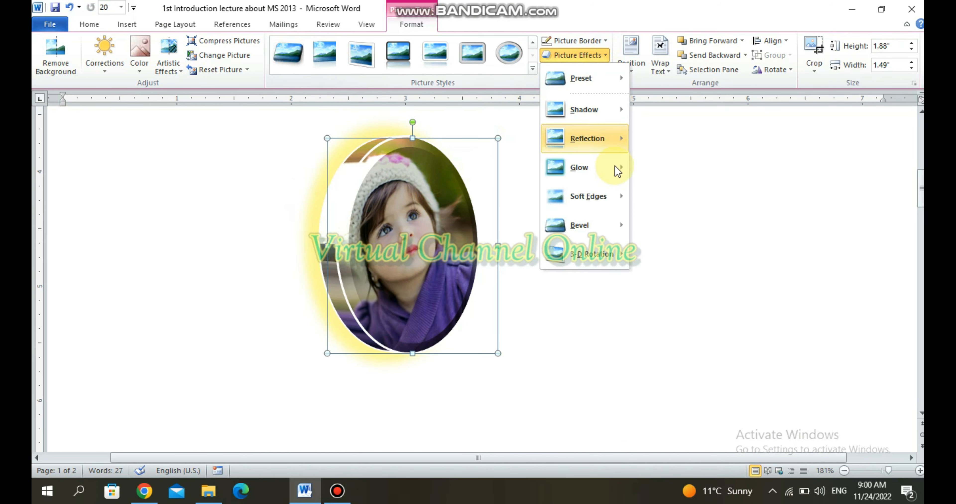
pyautogui.moveTo(612, 180)
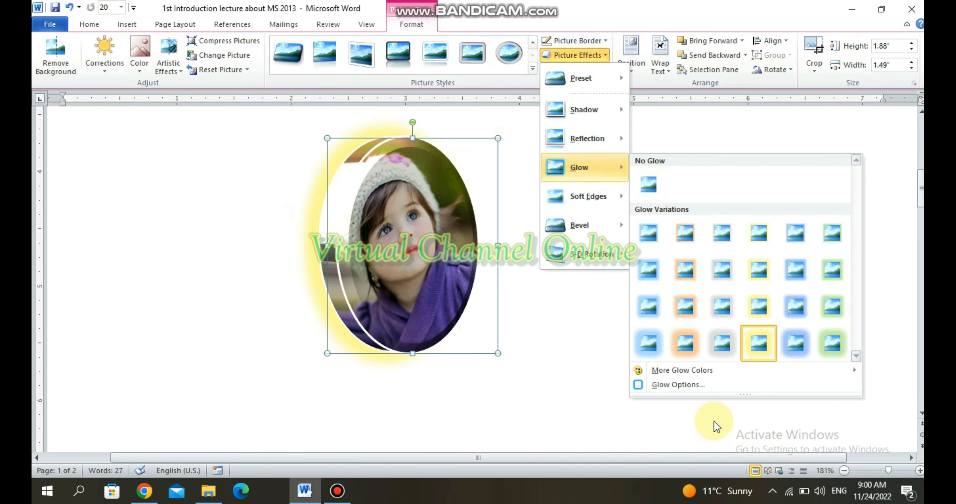
pyautogui.moveTo(691, 372)
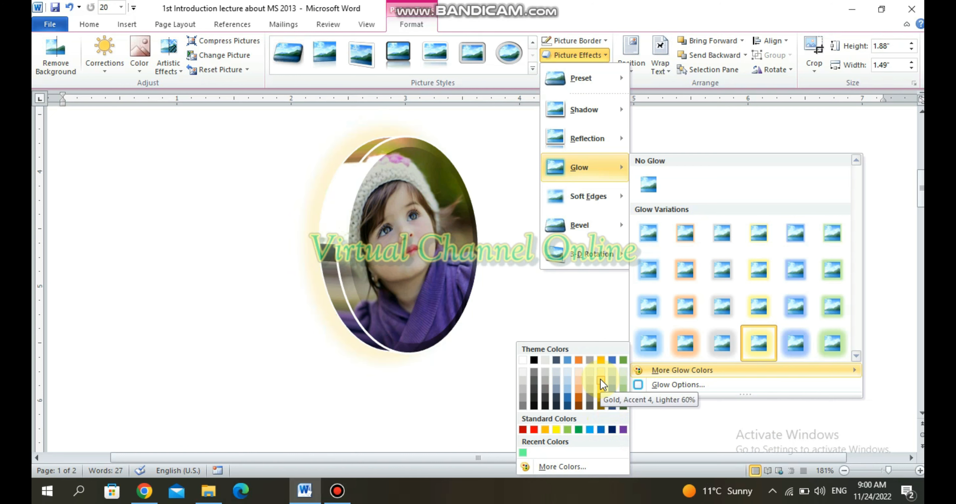
pyautogui.click(757, 305)
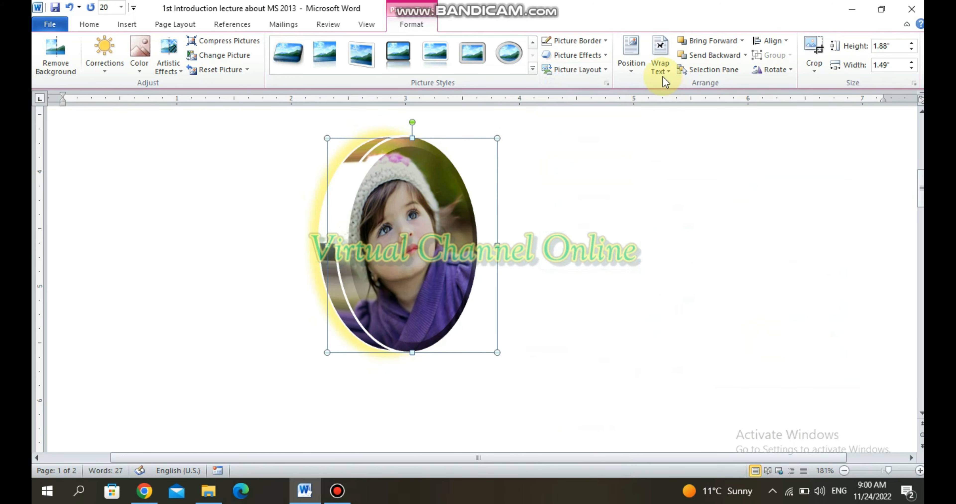
# Review the glow presets and colors in the glow options and set the picture's glow size to 79 pt.
pyautogui.click(601, 57)
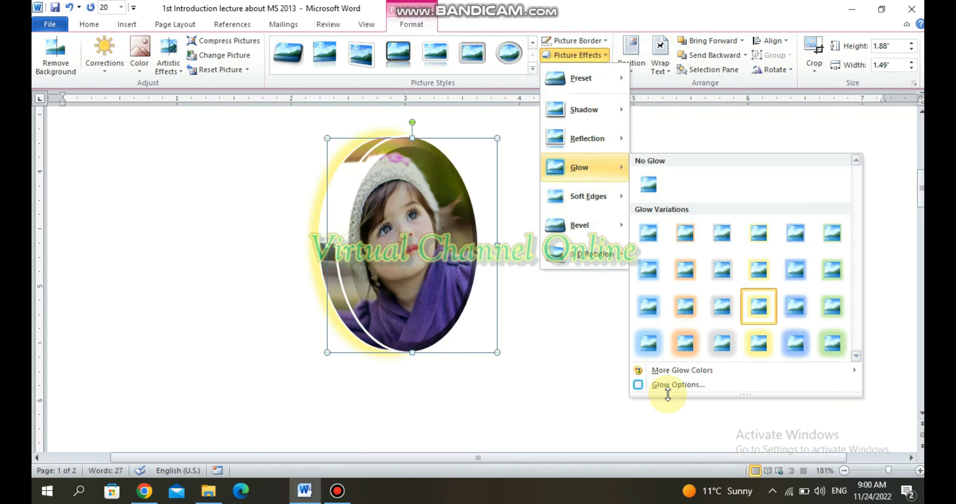
pyautogui.click(676, 384)
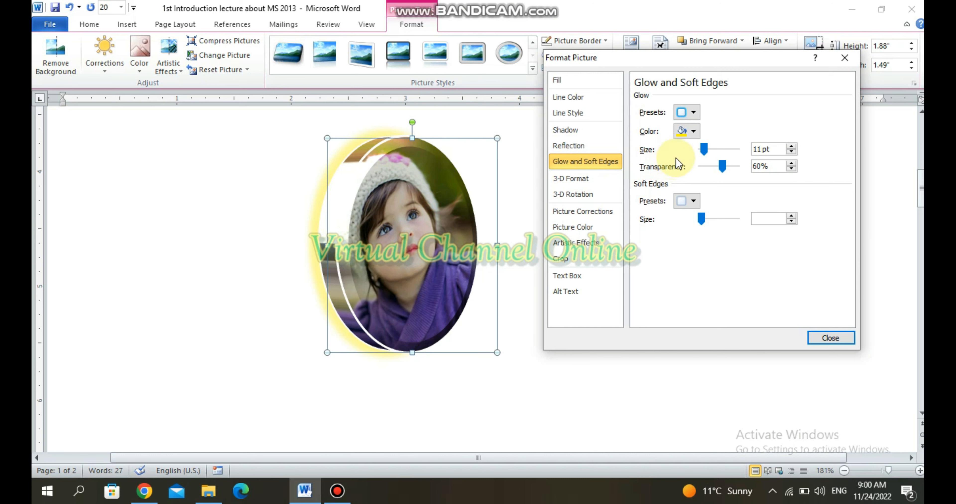
pyautogui.click(693, 112)
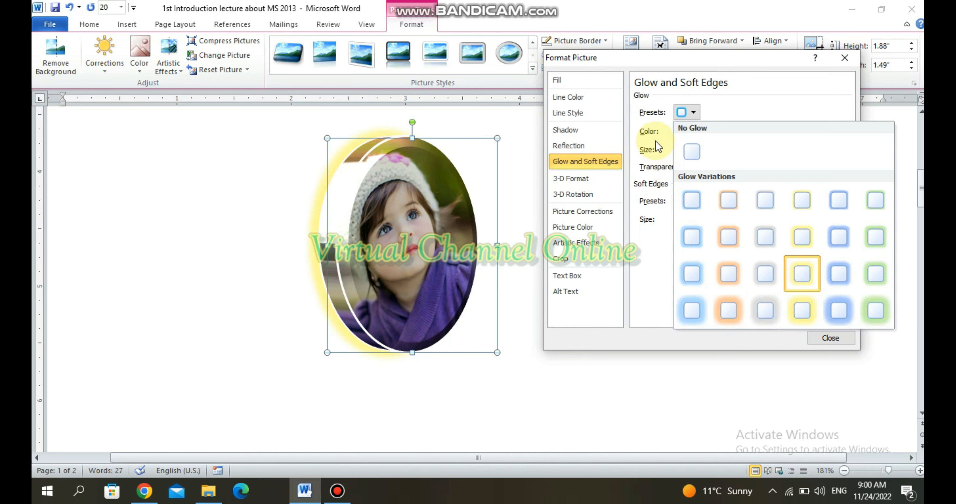
pyautogui.click(687, 132)
pyautogui.click(687, 131)
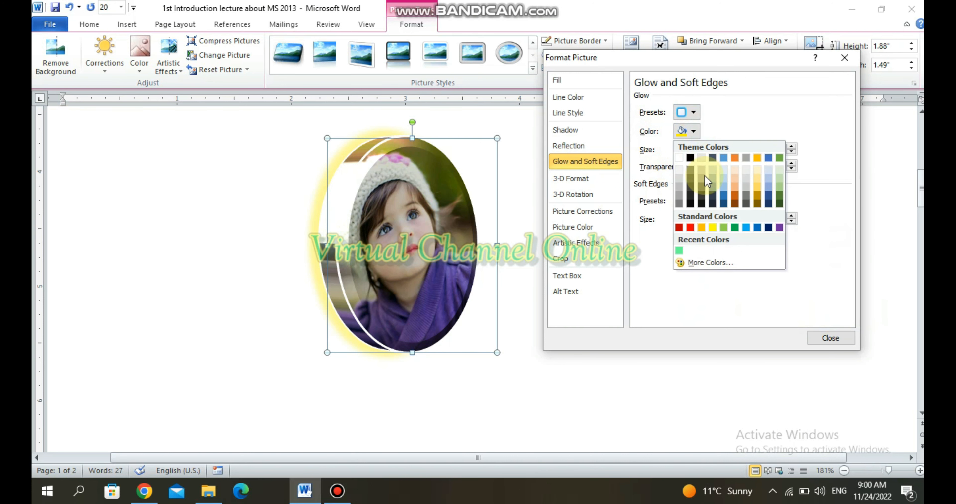
pyautogui.click(684, 372)
pyautogui.moveTo(704, 148); pyautogui.dragTo(720, 149)
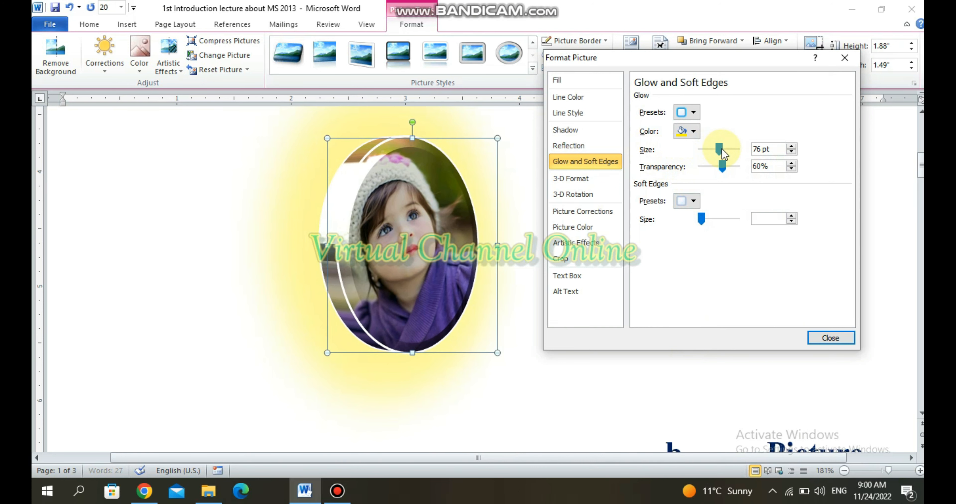
pyautogui.click(483, 141)
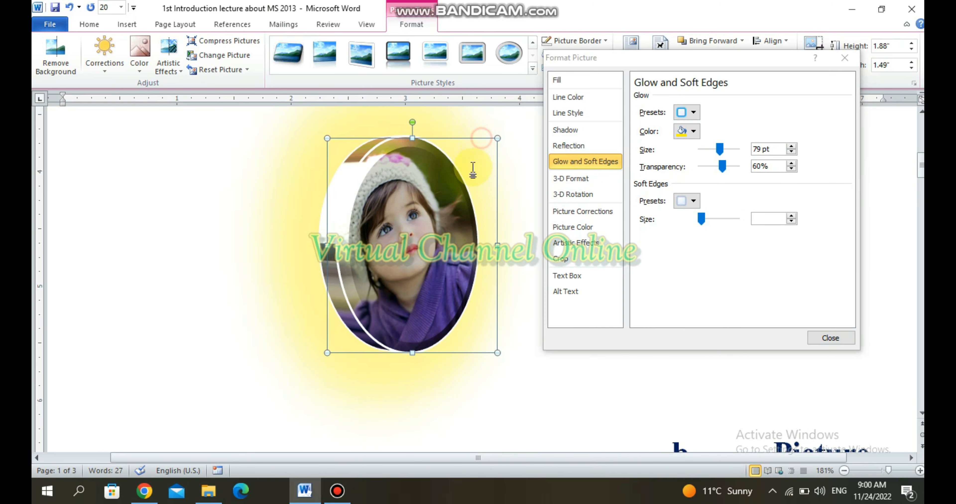
pyautogui.click(837, 345)
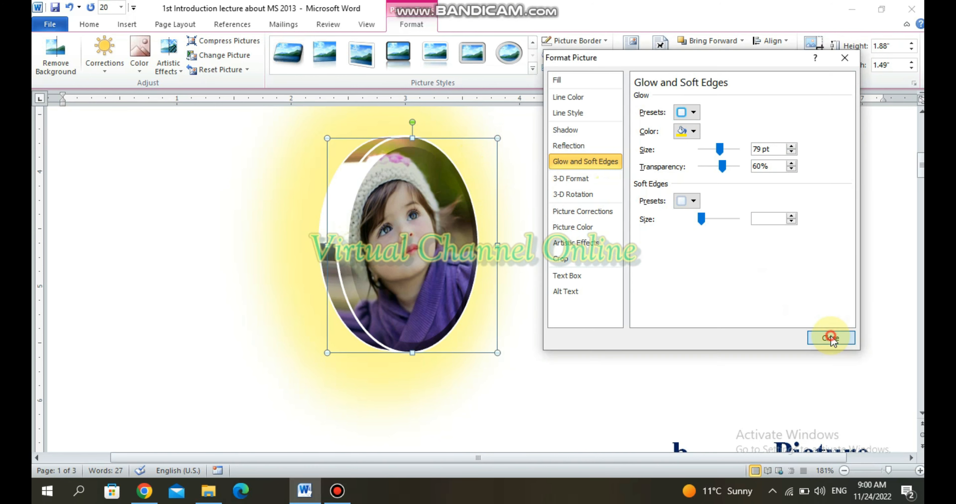
# Move the picture down and to the right below the list, spanning about 3.6 to 5.1 inches on the ruler.
pyautogui.moveTo(445, 138); pyautogui.dragTo(502, 213)
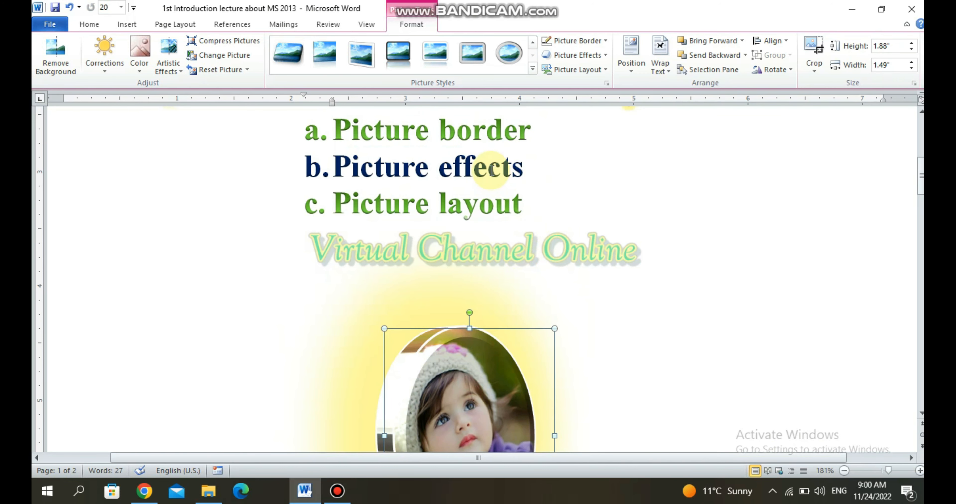
pyautogui.scroll(3, 483, 185)
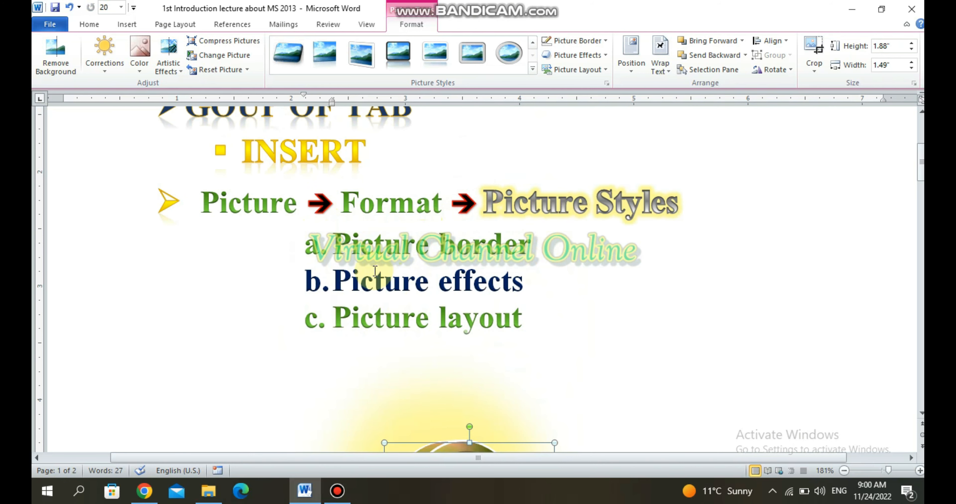
pyautogui.scroll(-6, 445, 296)
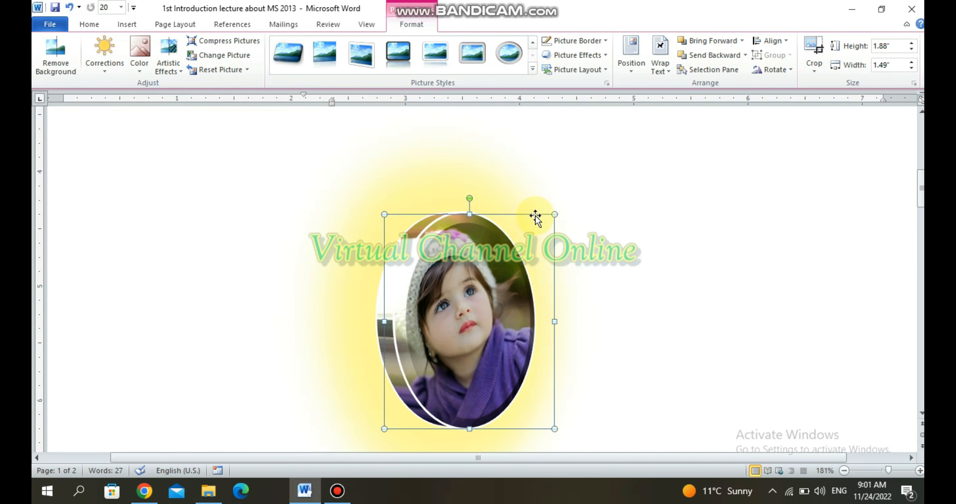
pyautogui.moveTo(535, 217); pyautogui.dragTo(623, 237)
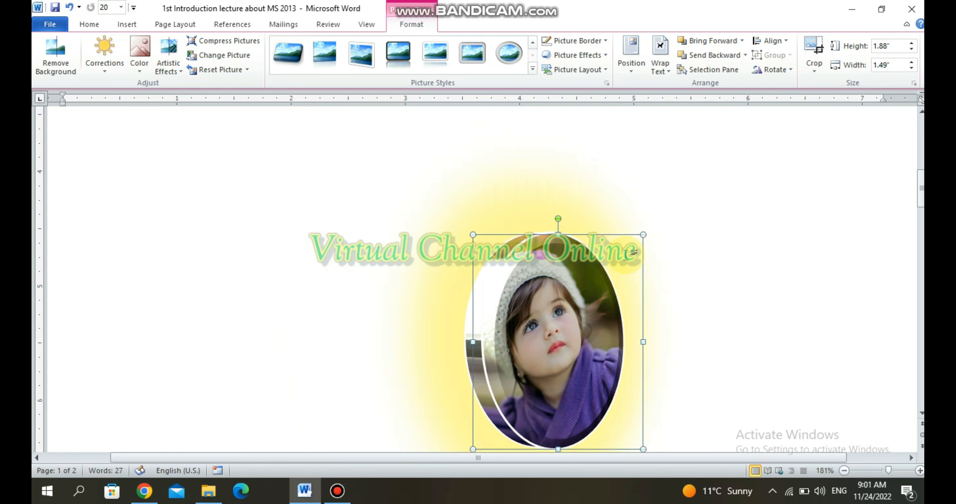
# Set the transparency of the picture's glow to 46% in the glow options.
pyautogui.click(594, 56)
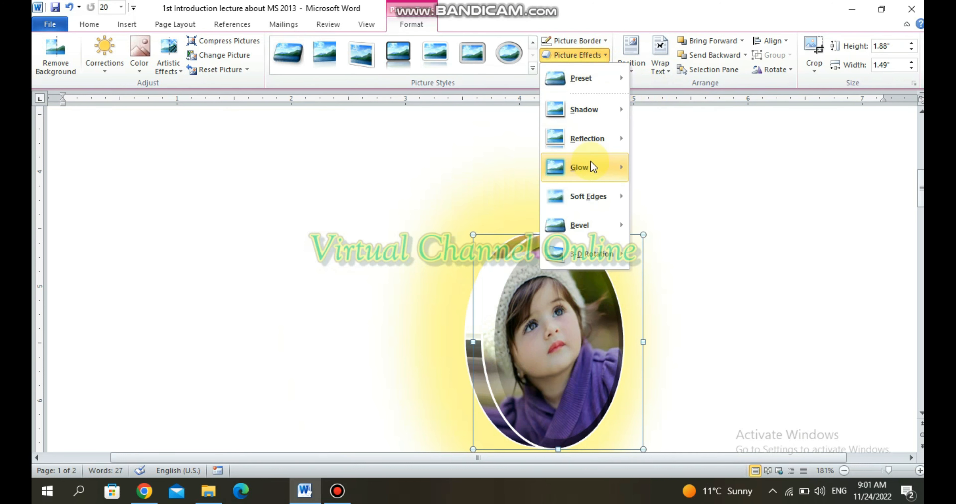
pyautogui.moveTo(593, 167)
pyautogui.click(679, 385)
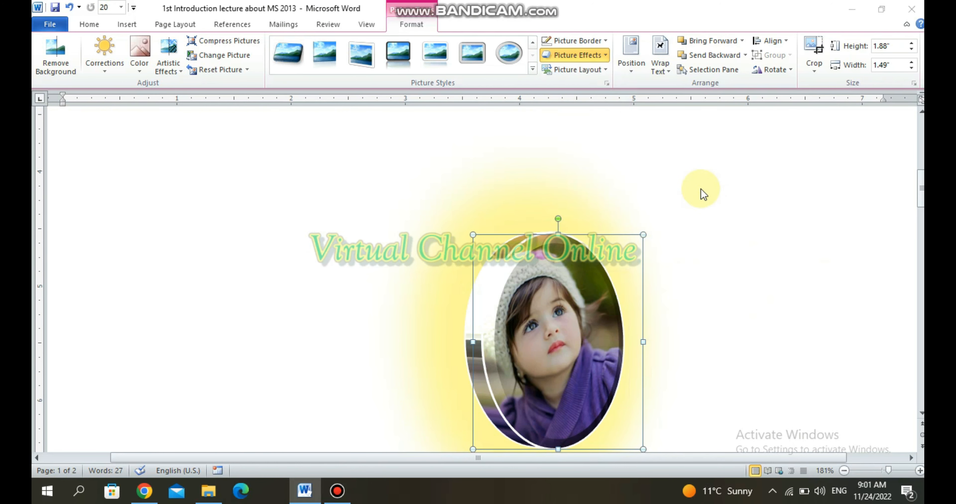
pyautogui.moveTo(721, 169)
pyautogui.mouseDown()
pyautogui.moveTo(734, 170)
pyautogui.moveTo(700, 168)
pyautogui.moveTo(725, 168)
pyautogui.mouseUp()
pyautogui.click(732, 168)
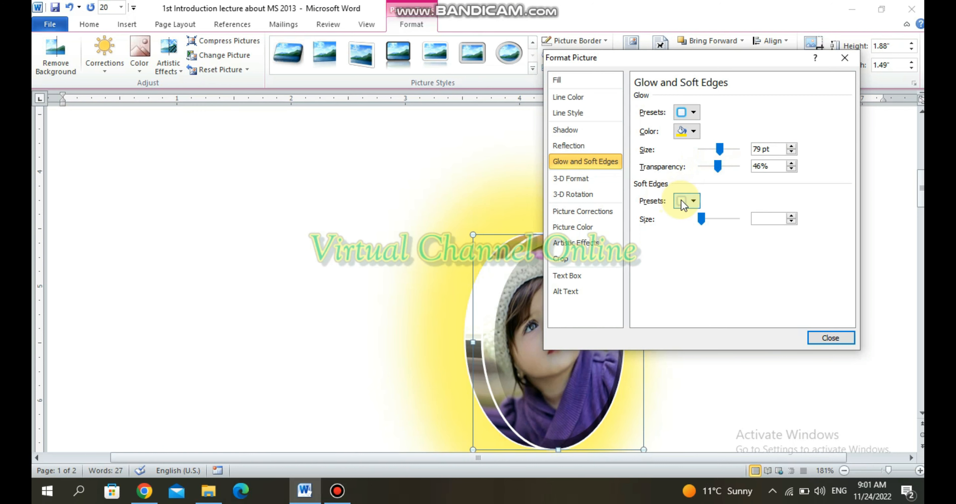
# Try the 50 Point soft edges preset on the picture and reduce the soft edges size to 0 pt.
pyautogui.click(693, 200)
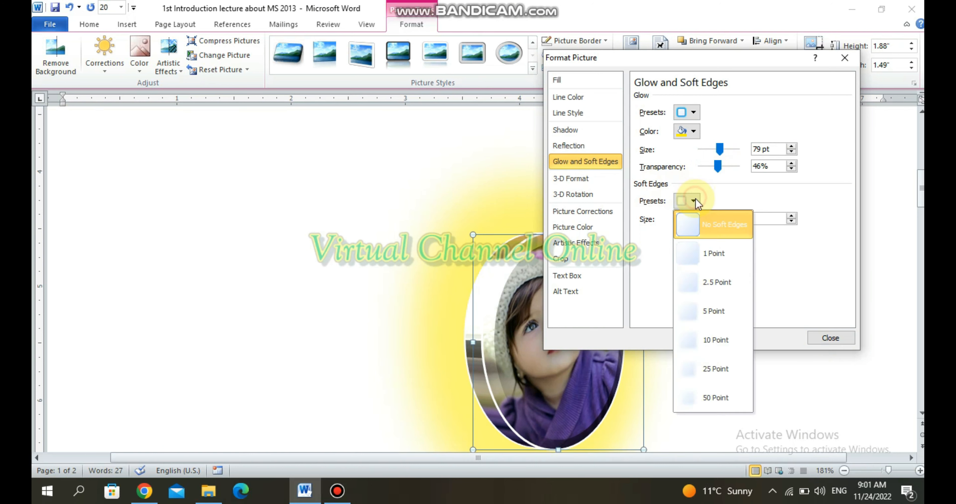
pyautogui.click(711, 403)
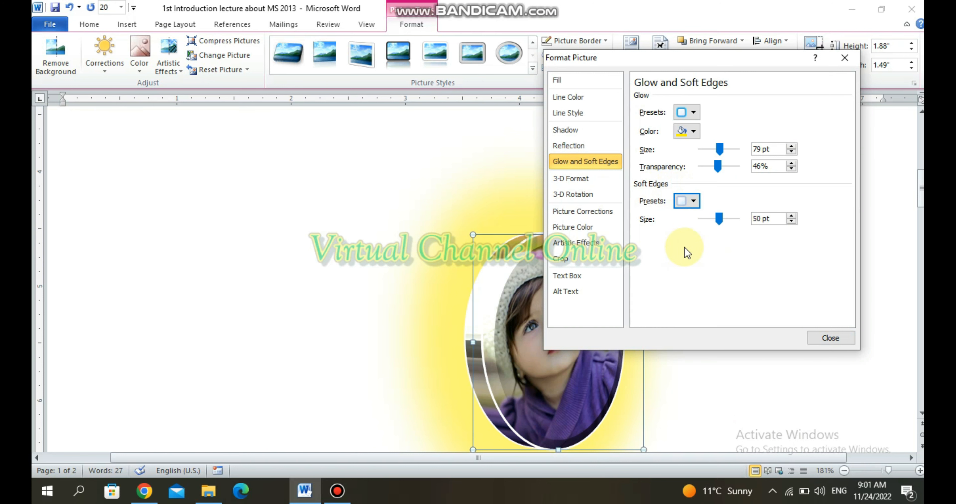
pyautogui.moveTo(719, 218); pyautogui.dragTo(691, 217)
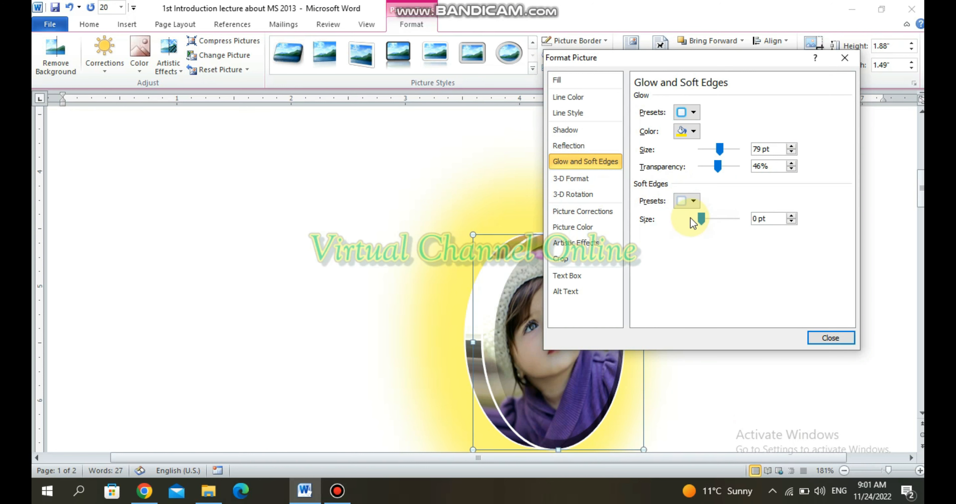
pyautogui.click(831, 338)
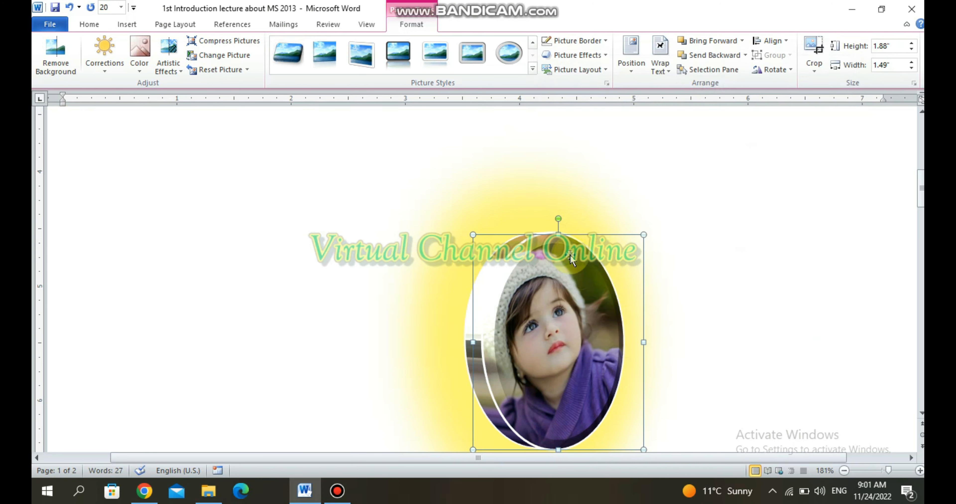
# Apply the No Soft Edges option to the picture.
pyautogui.click(597, 56)
pyautogui.moveTo(605, 172)
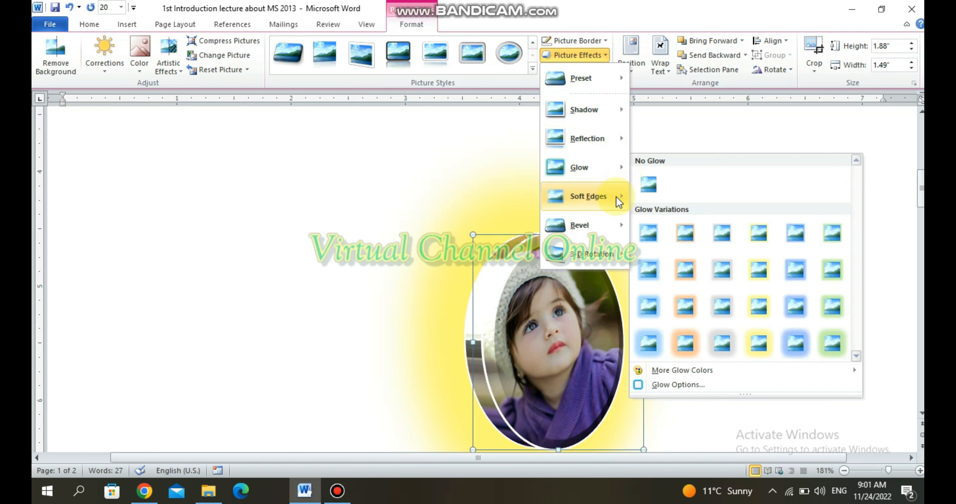
pyautogui.moveTo(597, 204)
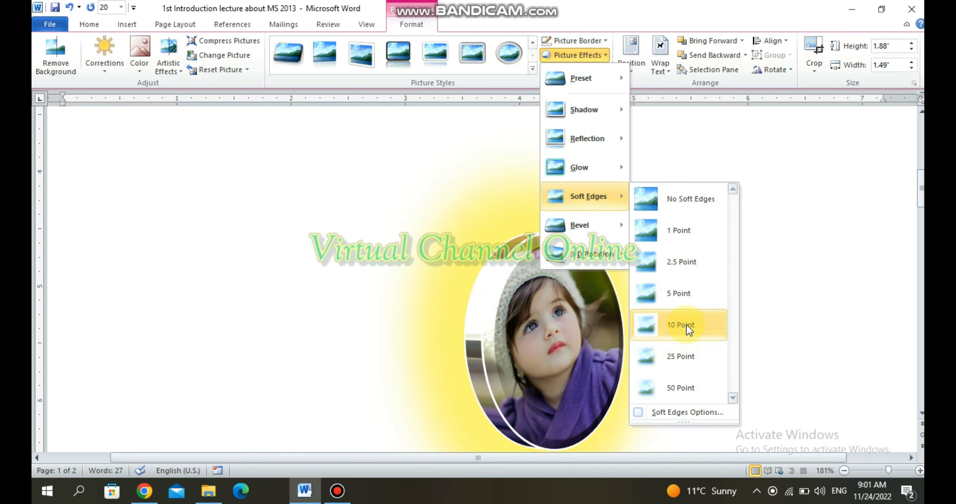
pyautogui.click(649, 193)
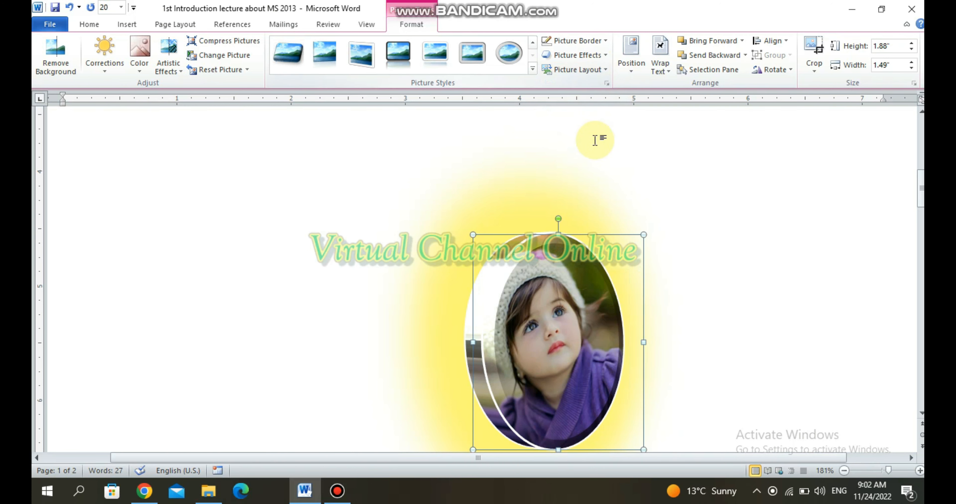
# Apply the fourth bevel style in the second row of bevel variations to the picture.
pyautogui.click(605, 56)
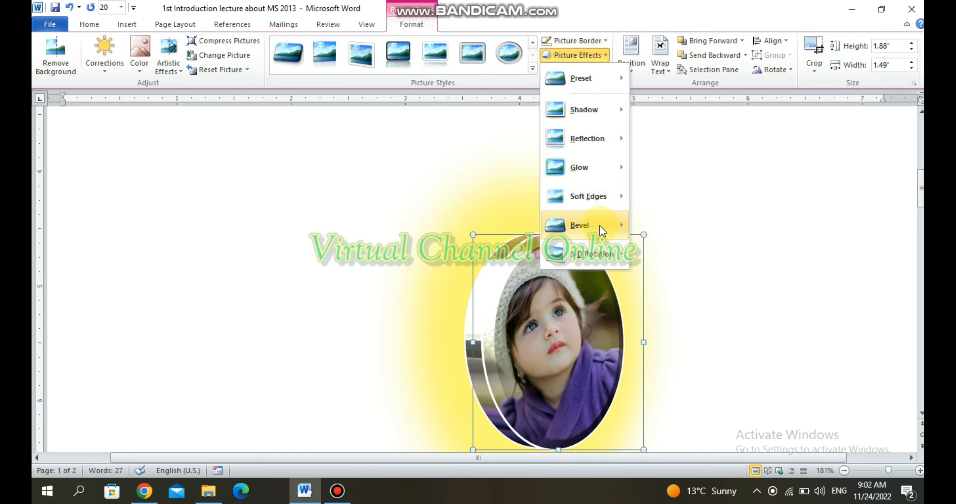
pyautogui.moveTo(602, 227)
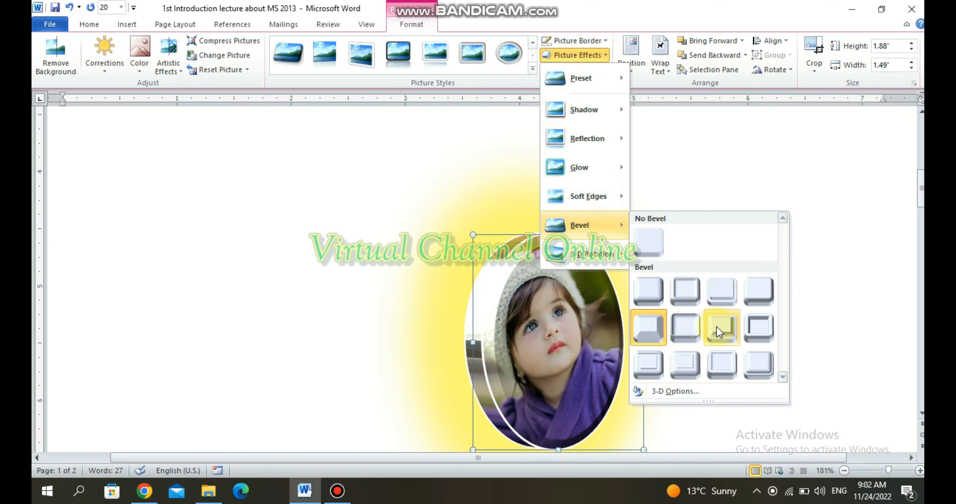
pyautogui.click(763, 331)
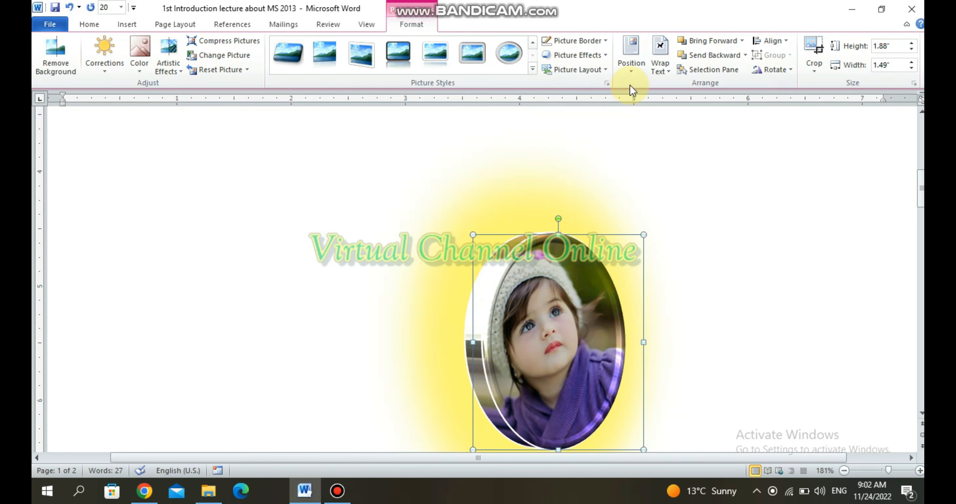
# Try a Z rotation of 22.9° in the oval picture's 3-D rotation options, and set the Z rotation to 357.9°.
pyautogui.click(592, 56)
pyautogui.moveTo(600, 258)
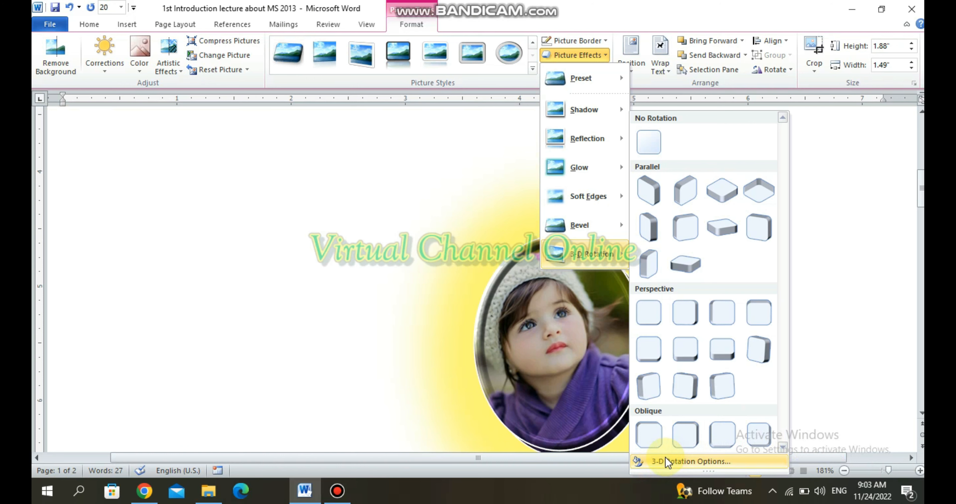
pyautogui.click(693, 461)
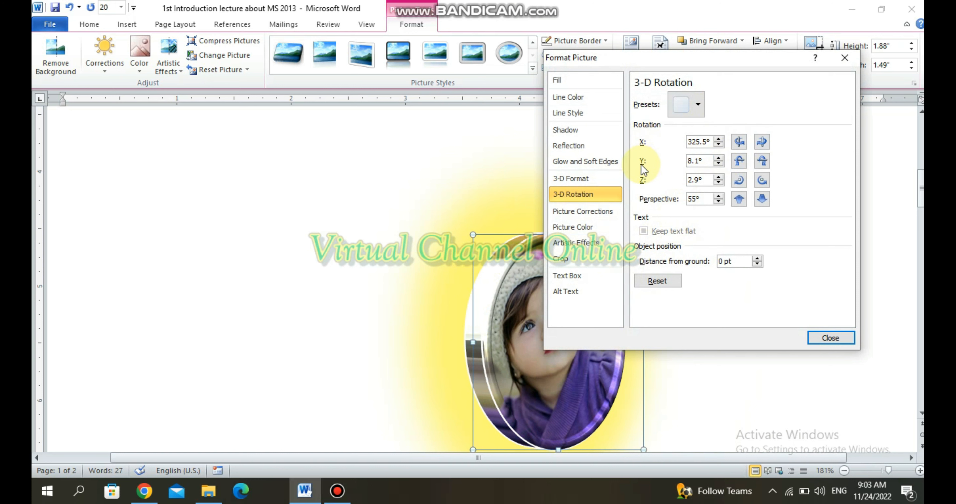
pyautogui.click(761, 181)
pyautogui.click(762, 181)
pyautogui.click(761, 181)
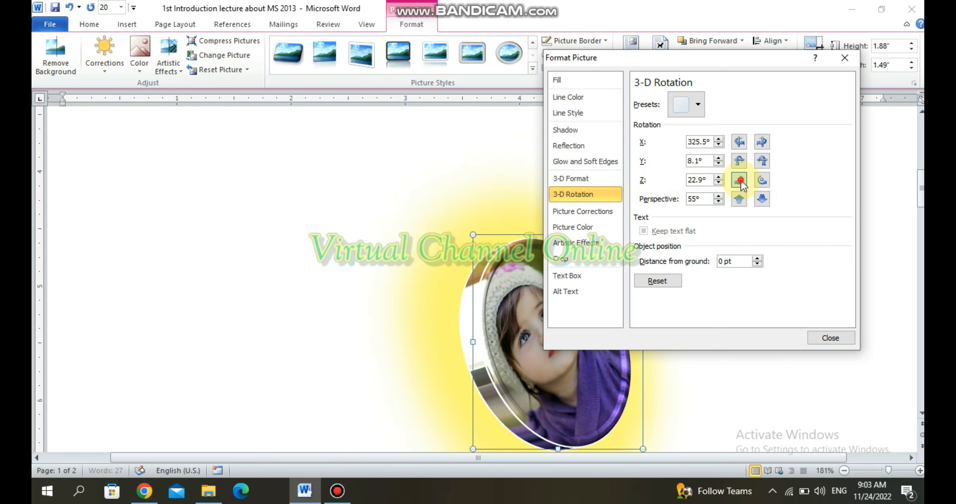
pyautogui.click(739, 181)
pyautogui.click(739, 182)
pyautogui.click(738, 181)
pyautogui.click(739, 181)
pyautogui.click(739, 182)
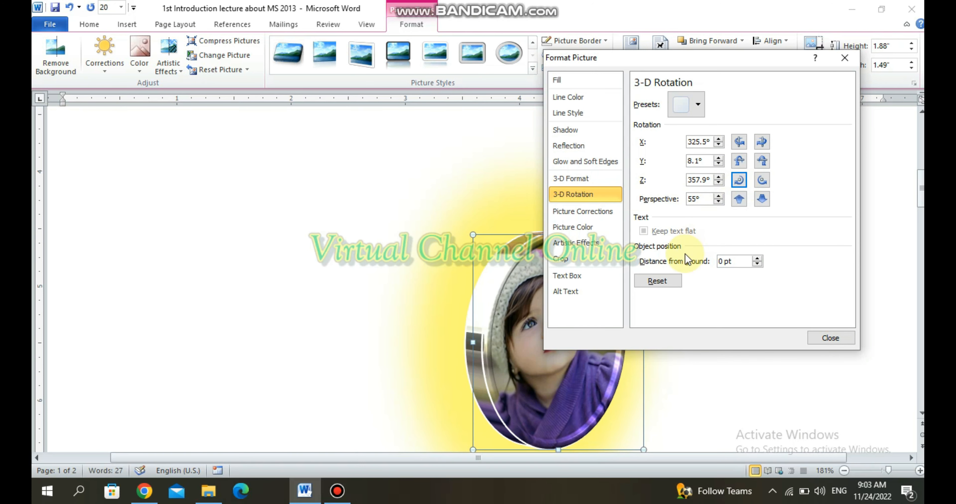
pyautogui.click(813, 335)
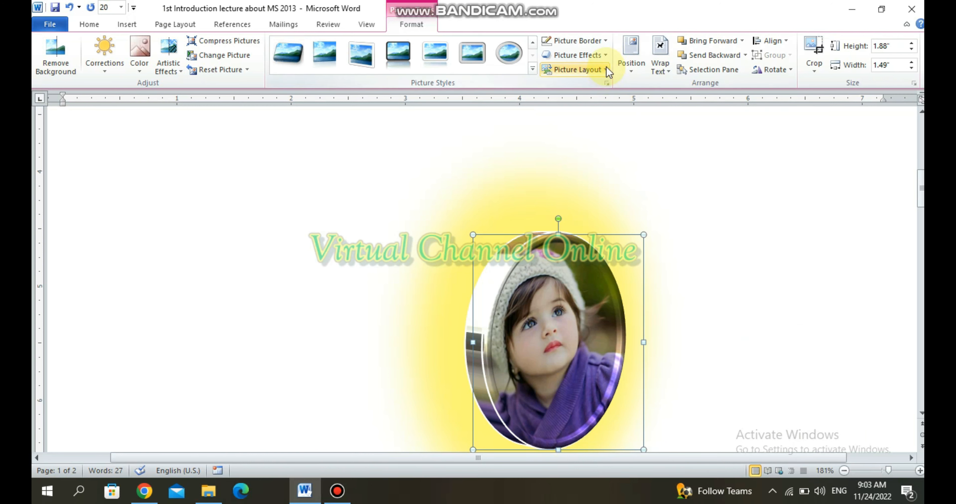
# Bring up the SmartArt picture layout choices for the selected oval picture.
pyautogui.click(604, 58)
pyautogui.click(847, 208)
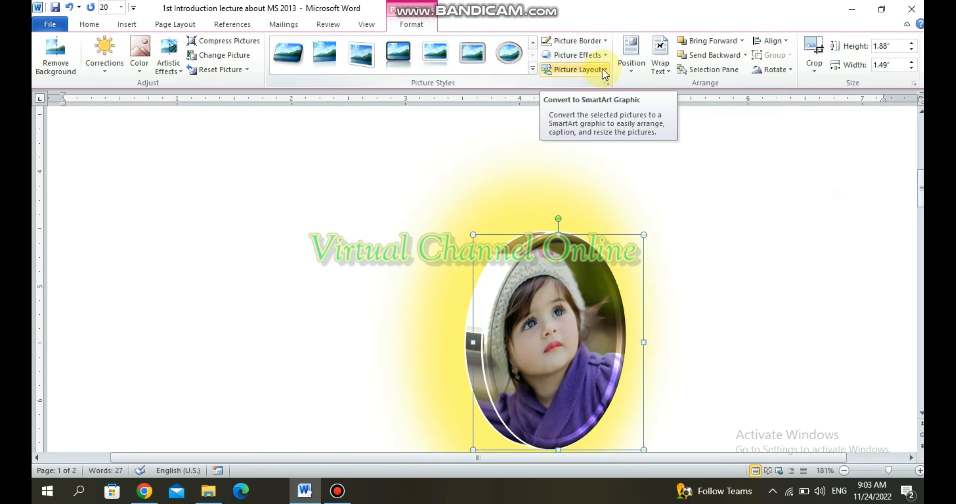
pyautogui.click(605, 70)
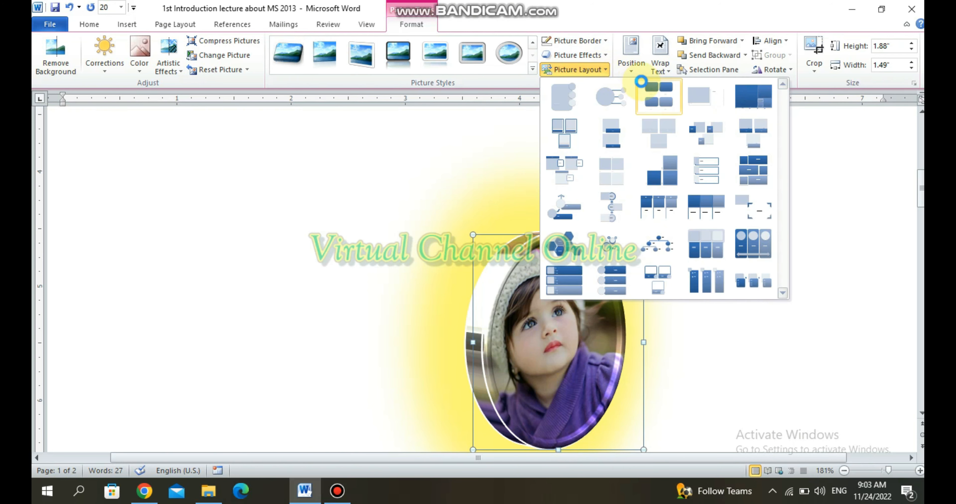